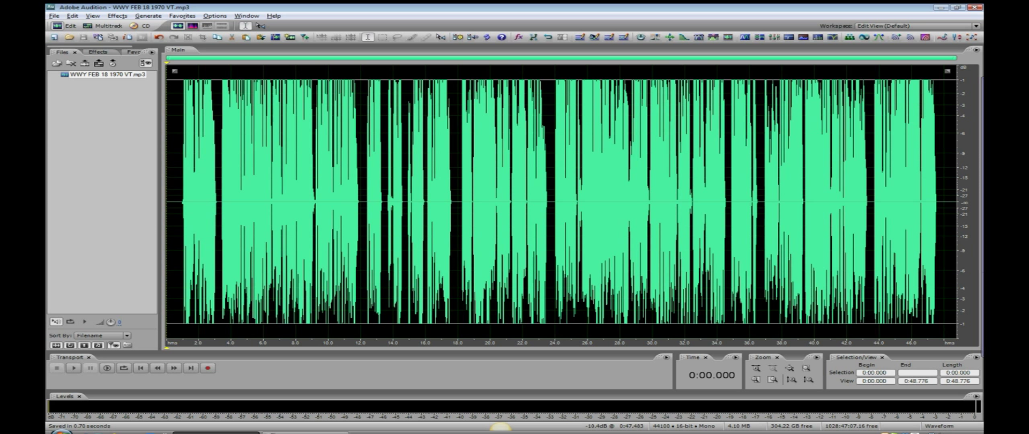
Switch Adobe Audition to the Multitrack session view.
left_click(95, 17)
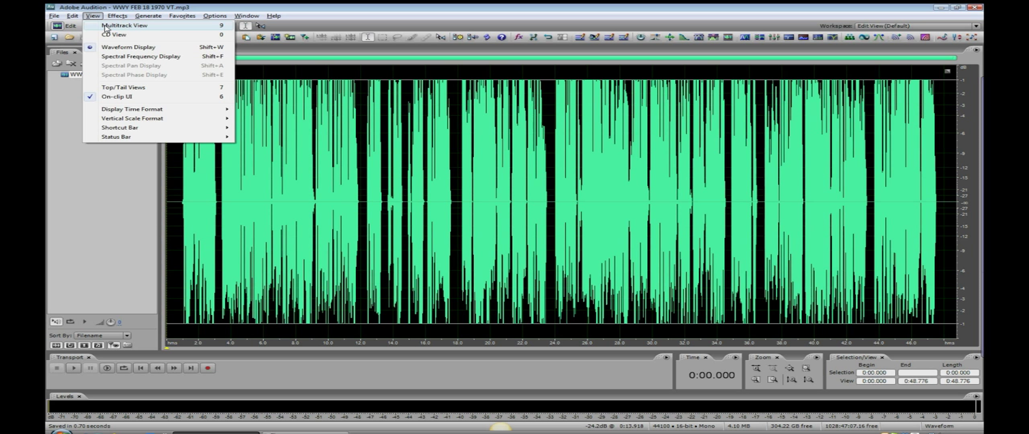
left_click(196, 7)
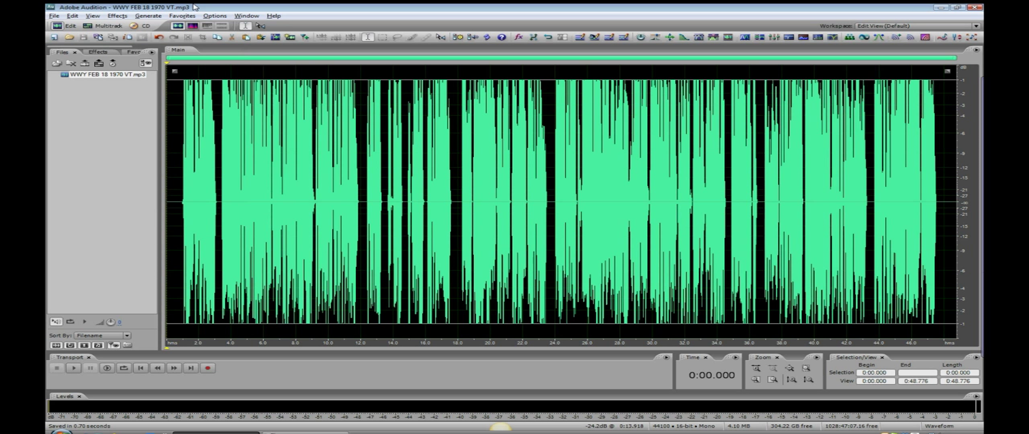
left_click(104, 27)
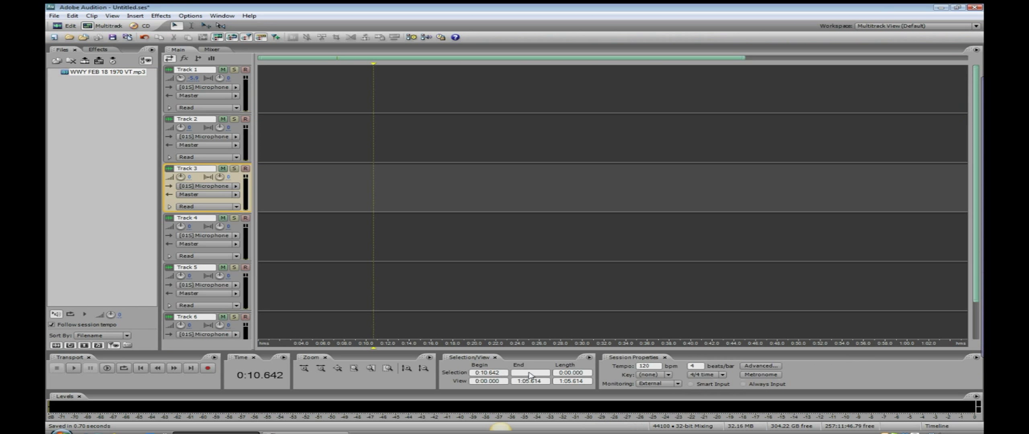
Place WWY FEB 18 1970 VT.mp3 on Track 1, starting at zero.
key("Home")
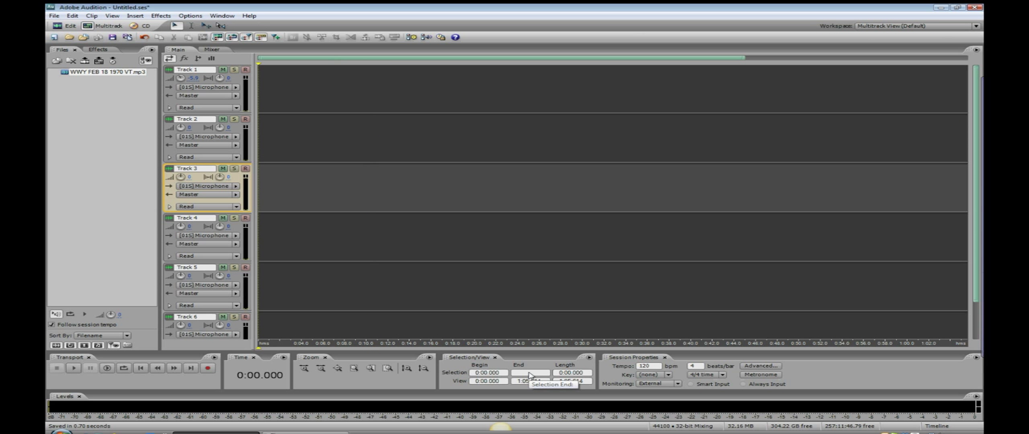
left_click(102, 73)
left_click_drag(101, 74, 301, 94)
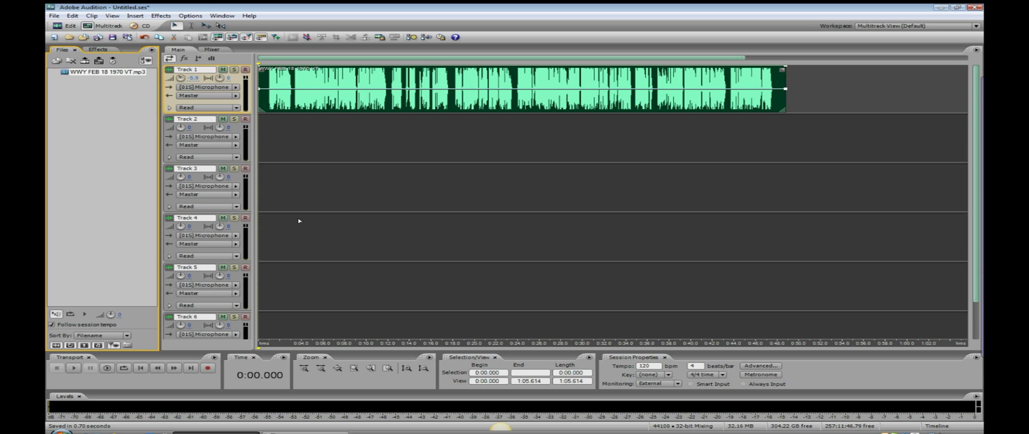
Split the Track 1 clip at about 3 seconds and shift the right piece later to leave a gap.
left_click(293, 97)
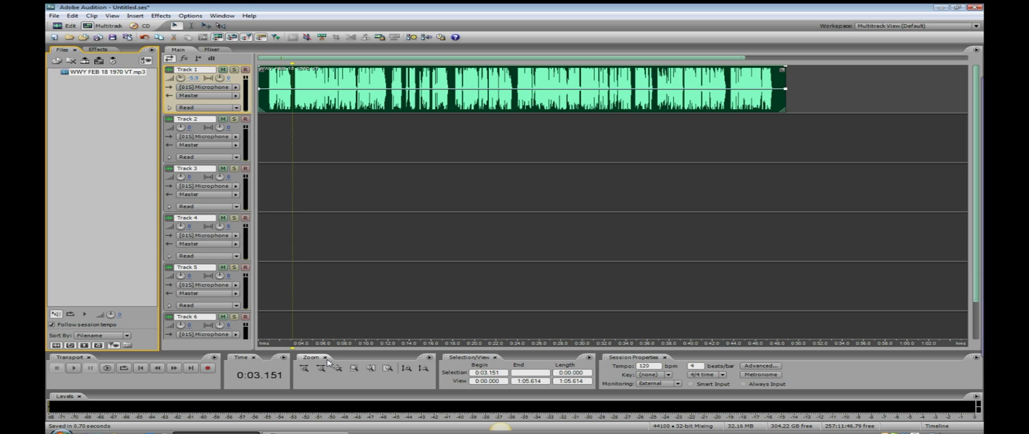
key("ctrl")
key("ctrl+k")
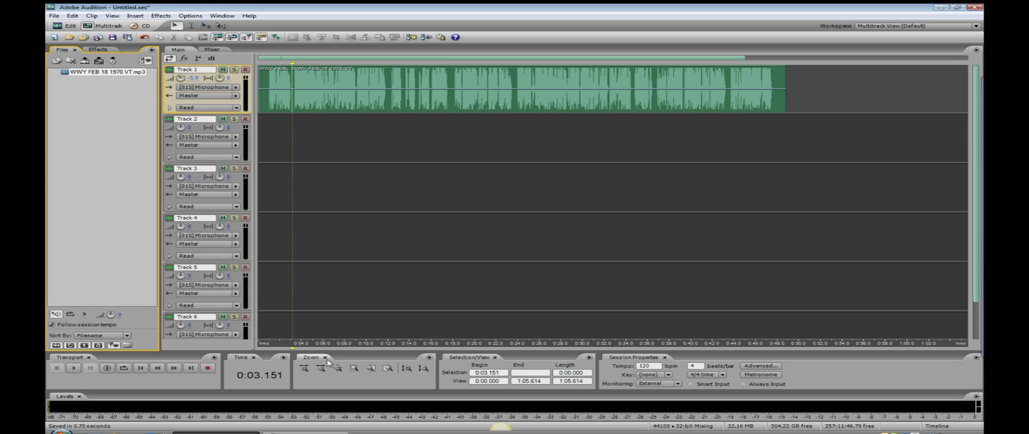
left_click(323, 102)
left_click(279, 99)
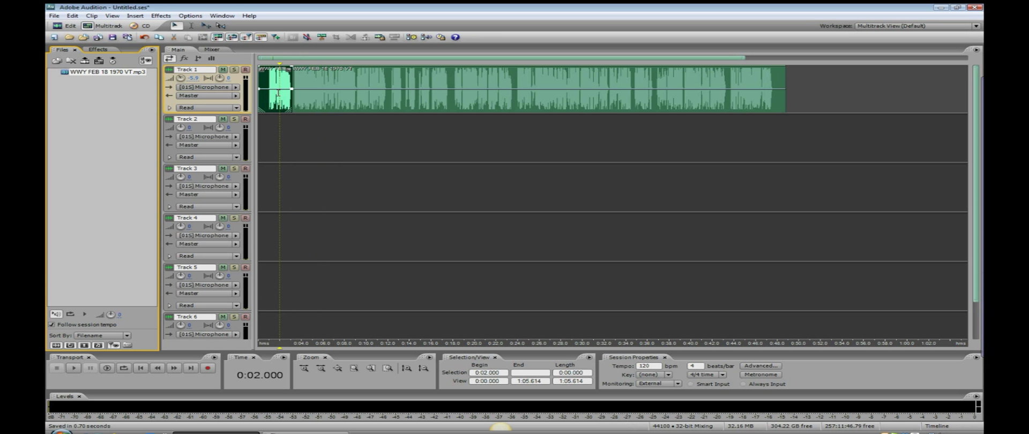
left_click(312, 102)
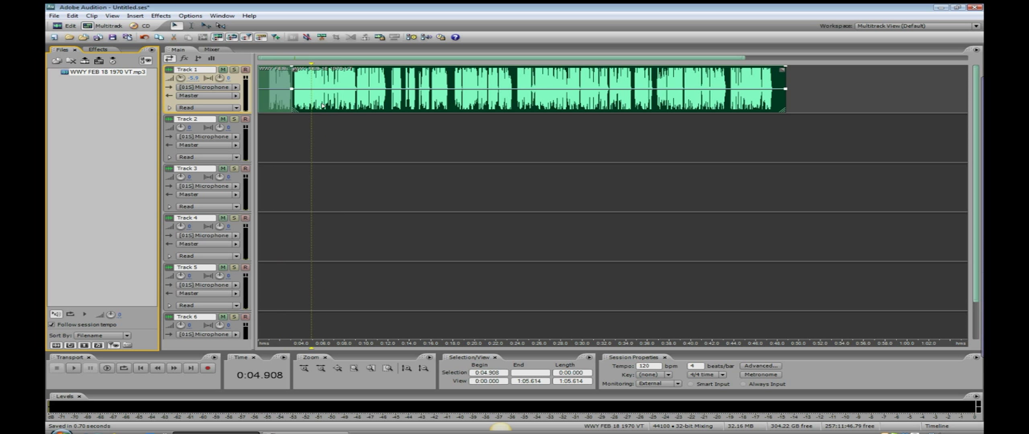
left_click_drag(323, 105, 341, 105)
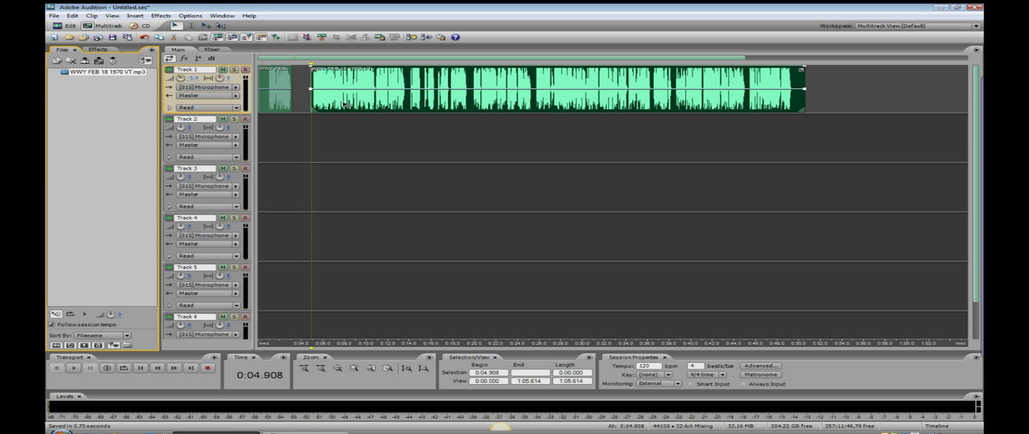
Split the clip at 14 seconds and move the later piece further right.
left_click(408, 102)
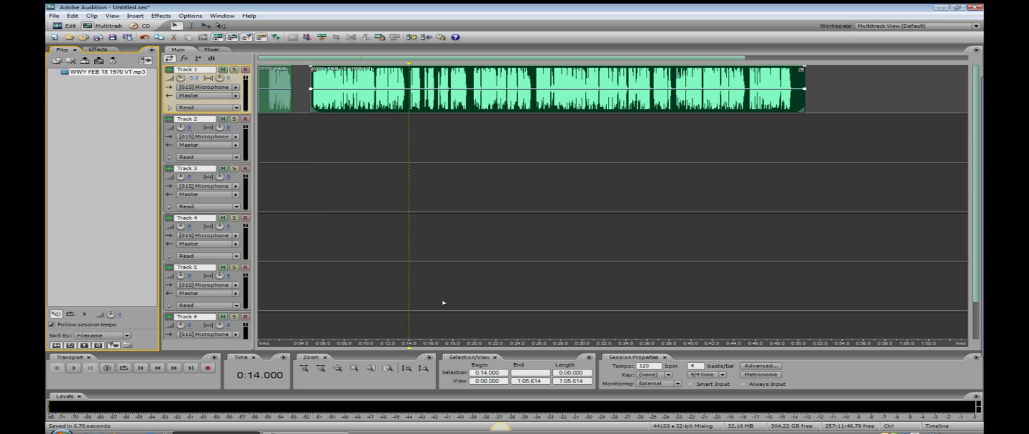
key("ctrl+k")
left_click_drag(475, 107, 491, 109)
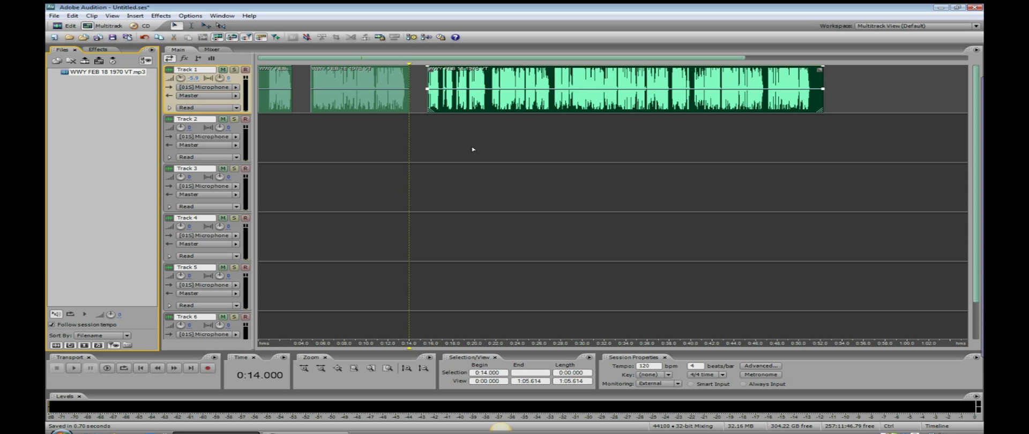
scroll(474, 149, "up", 3)
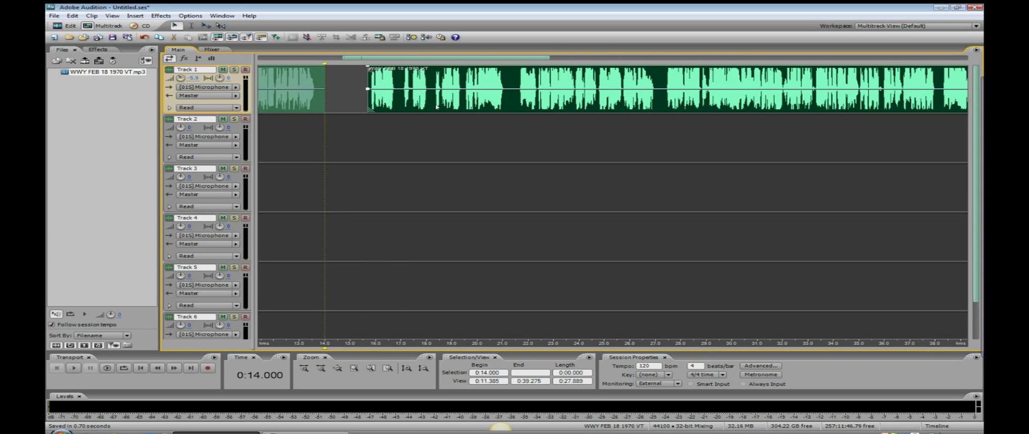
Split the Track 1 audio at about 21 seconds and move the later piece right.
left_click(511, 101)
key("ctrl+k")
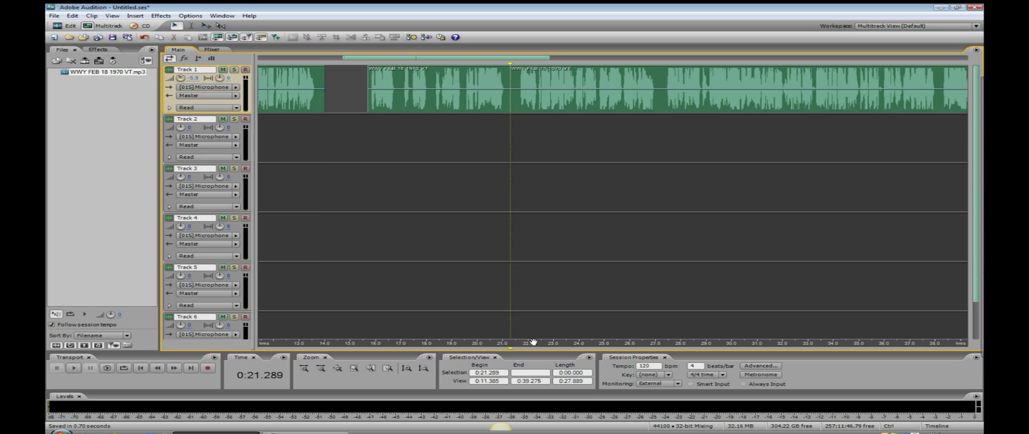
left_click_drag(538, 101, 561, 101)
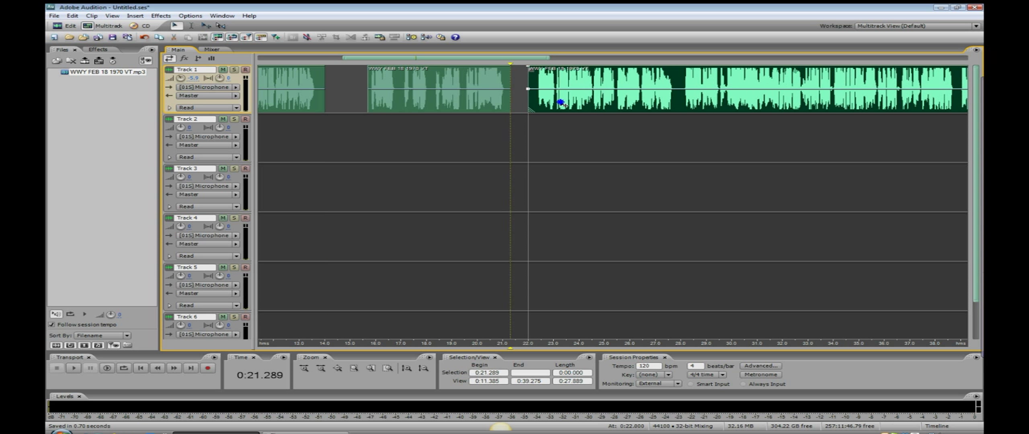
left_click(532, 142)
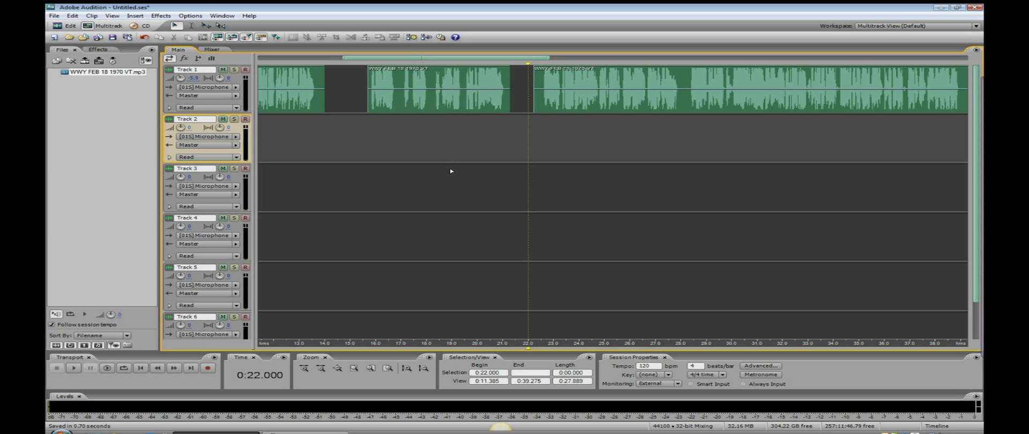
Split the last clip at 28 seconds via the Clip menu and shift the remainder right.
left_click(93, 16)
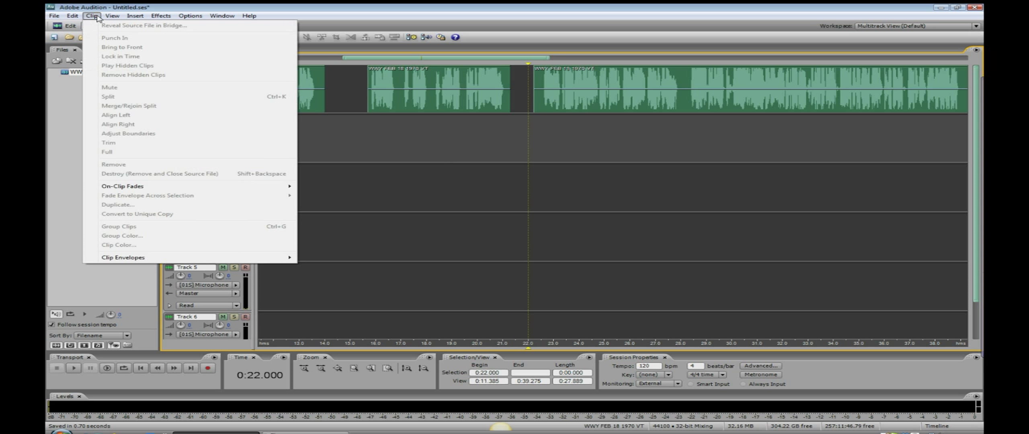
left_click(94, 16)
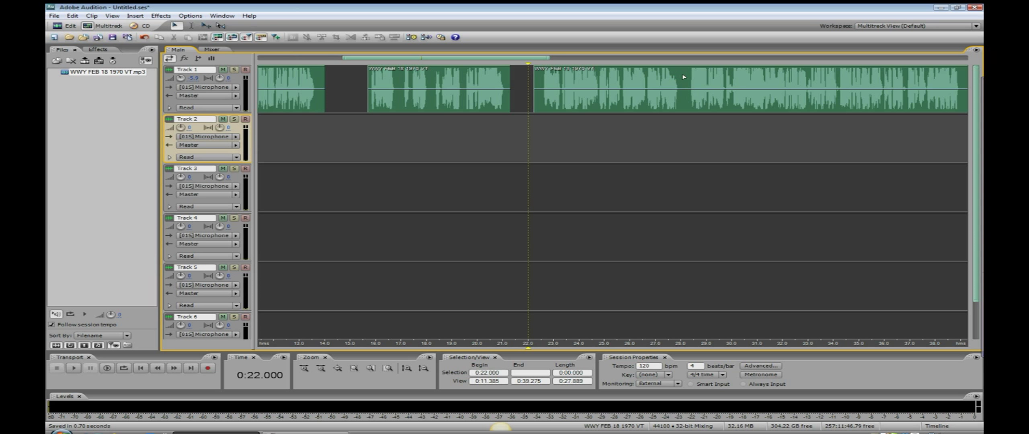
left_click(682, 75)
left_click(93, 17)
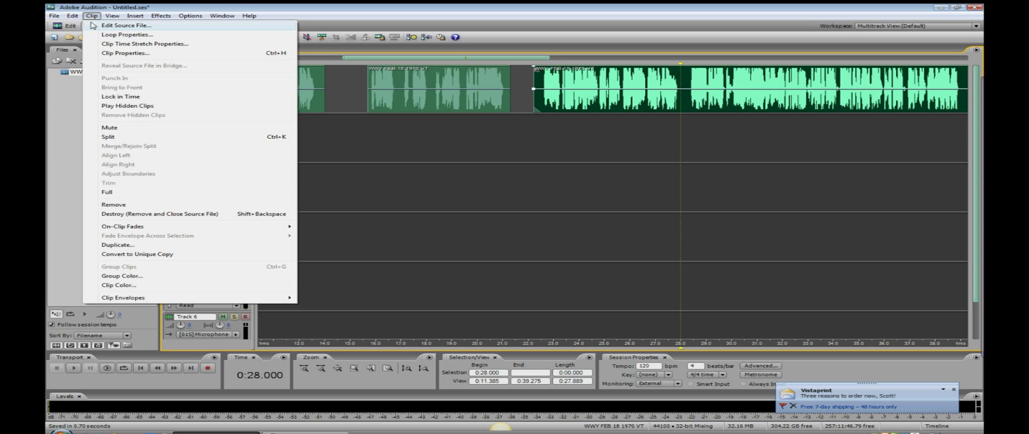
left_click(171, 138)
left_click_drag(778, 88, 803, 89)
left_click(463, 232)
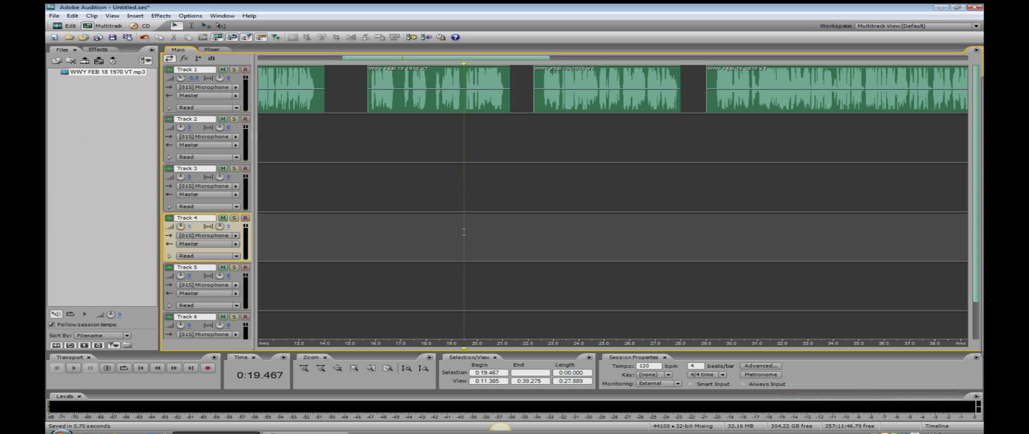
key("backslash")
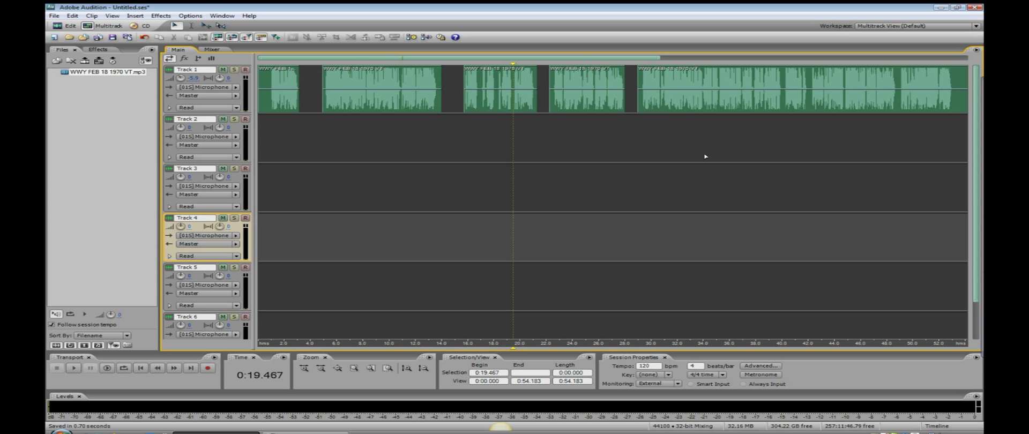
Drag the first four clips from Track 1 down to Track 3, leaving the final long clip.
left_click_drag(268, 95, 271, 200)
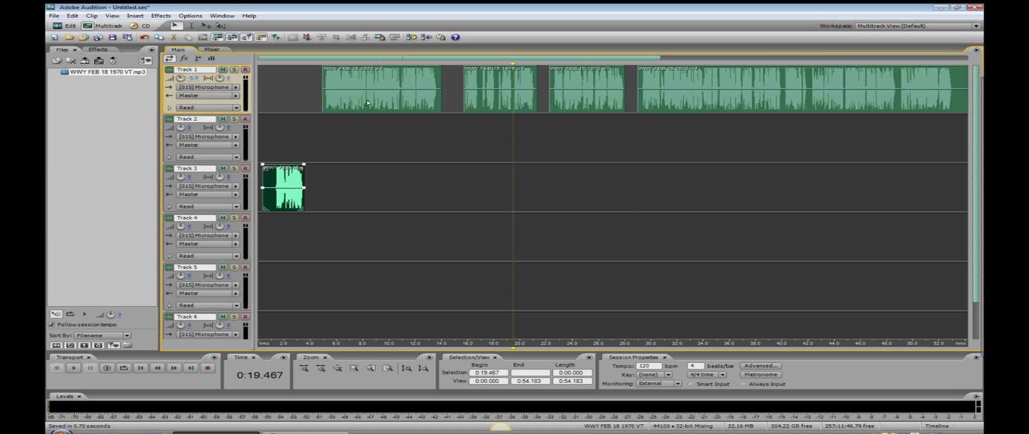
left_click_drag(367, 102, 381, 201)
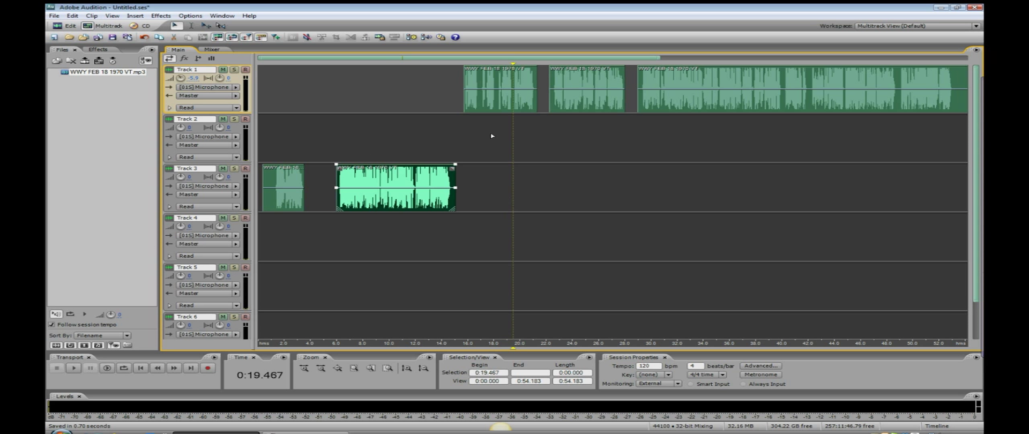
left_click_drag(502, 104, 501, 178)
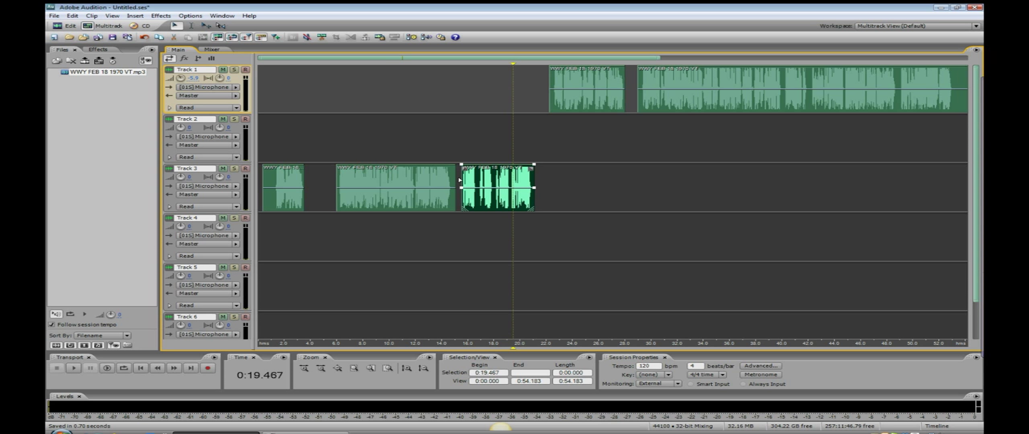
left_click(456, 153)
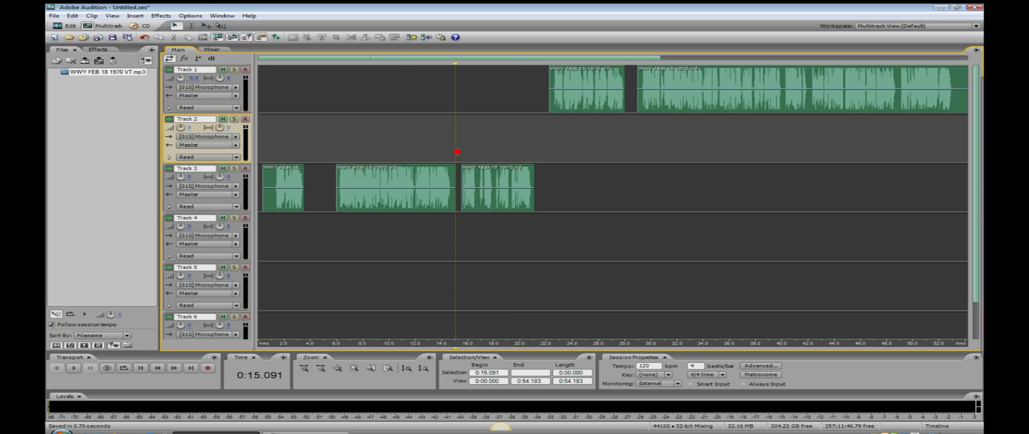
left_click(537, 160)
left_click_drag(582, 87, 643, 186)
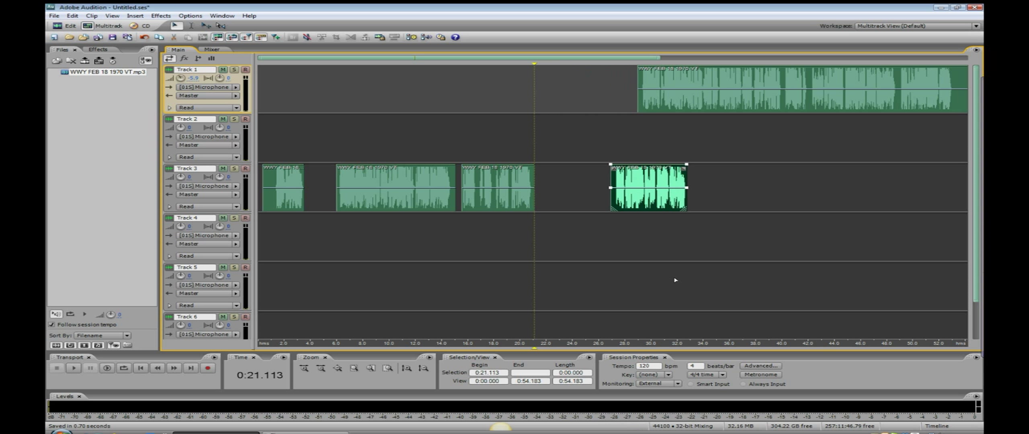